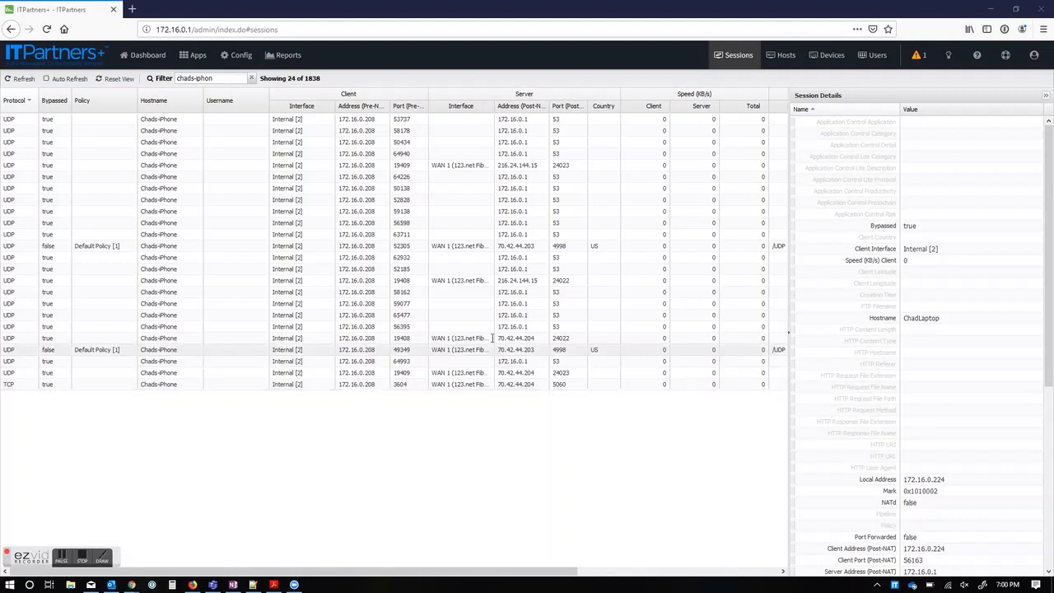
Check the dashboard, then copy the server address 216.24.144.15 from the iPhone's UDP session on server port 24022 in the session list.
left_click(142, 59)
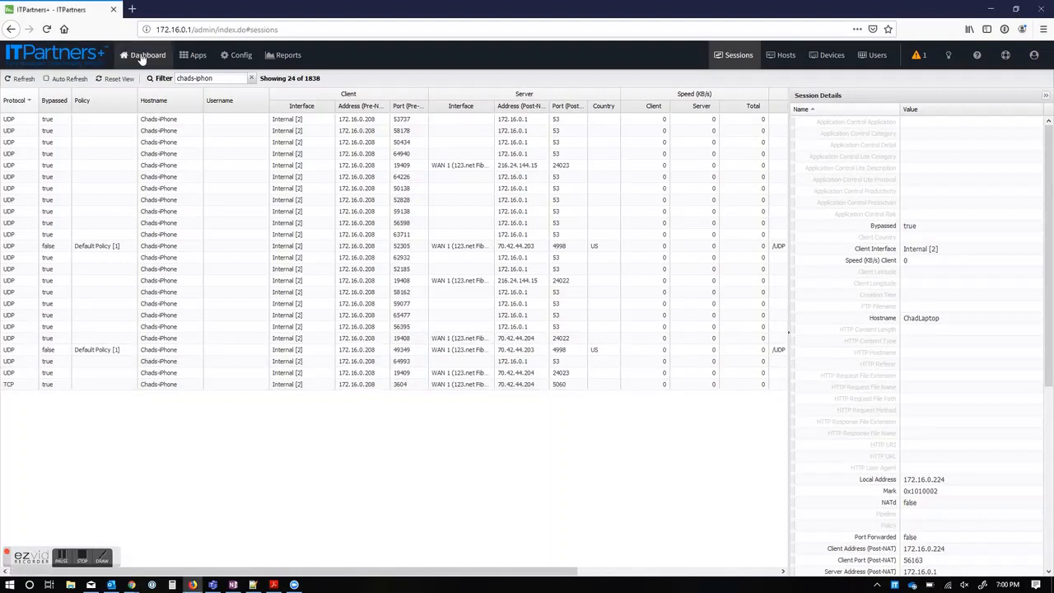
left_click(142, 57)
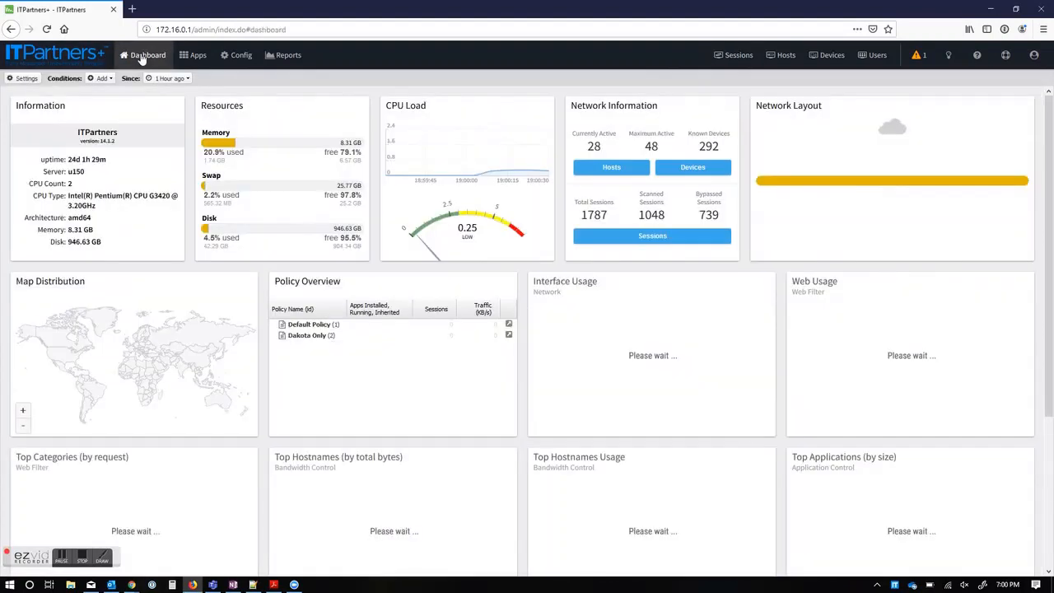
left_click(735, 58)
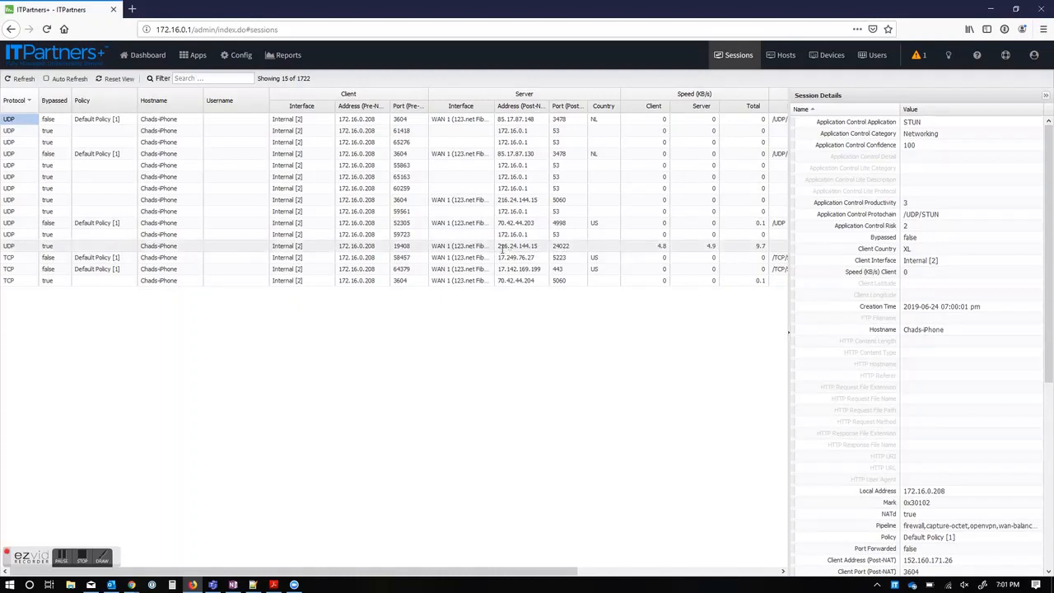
left_click_drag(539, 250, 495, 249)
key("ctrl+c")
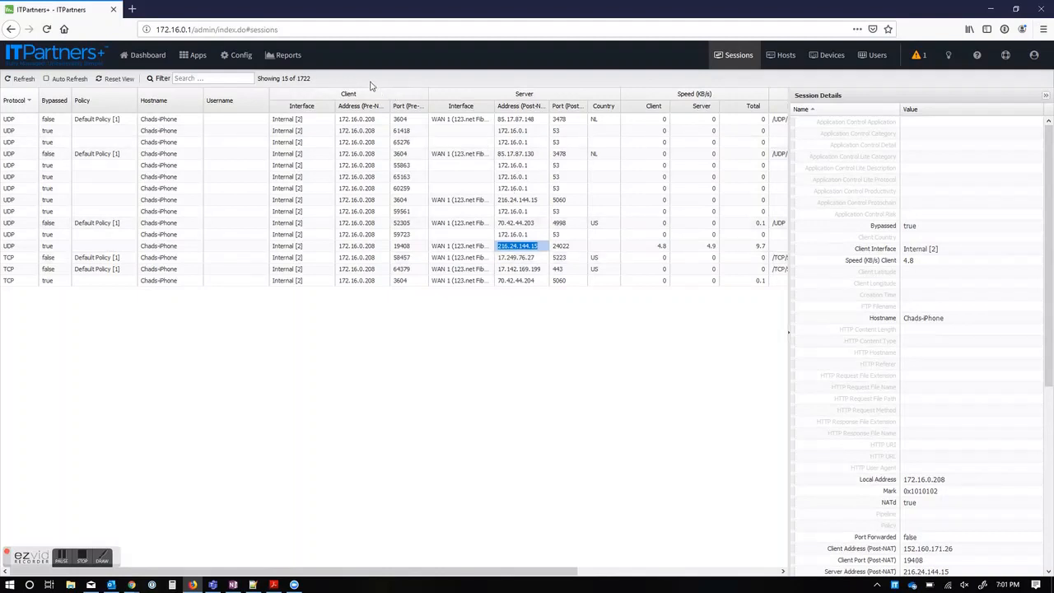
Review the network bypass rules for SkySwitch VOIP sessions, inspecting the destination and source rule definitions without changing them.
left_click(240, 56)
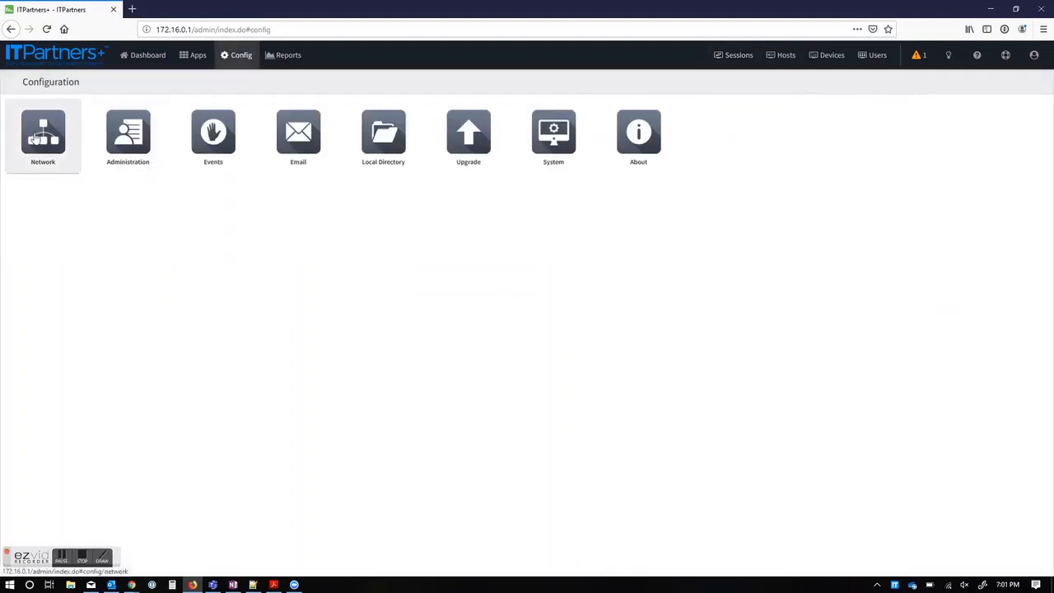
left_click(37, 136)
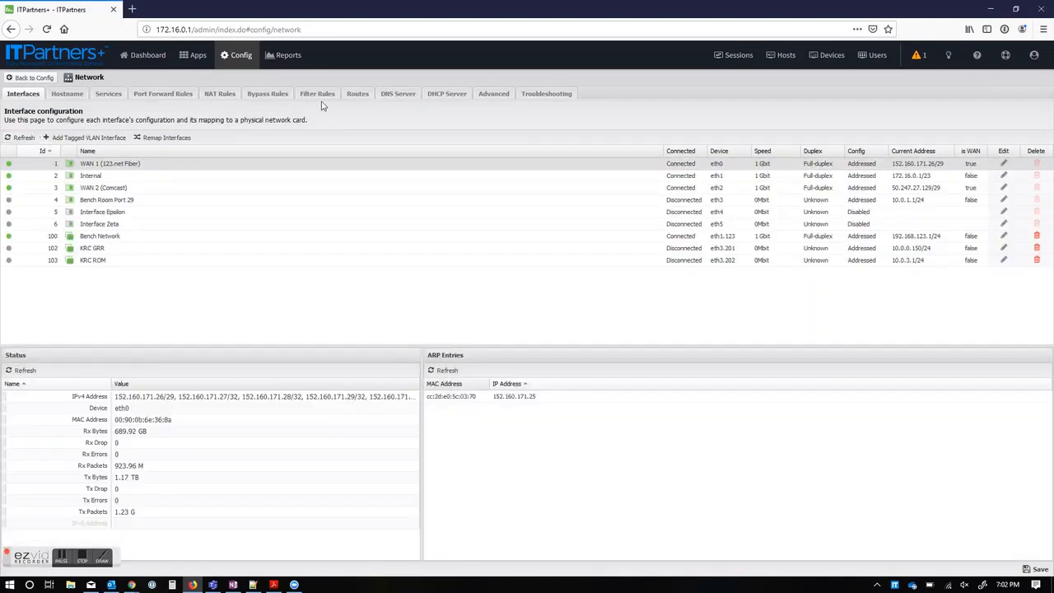
left_click(265, 97)
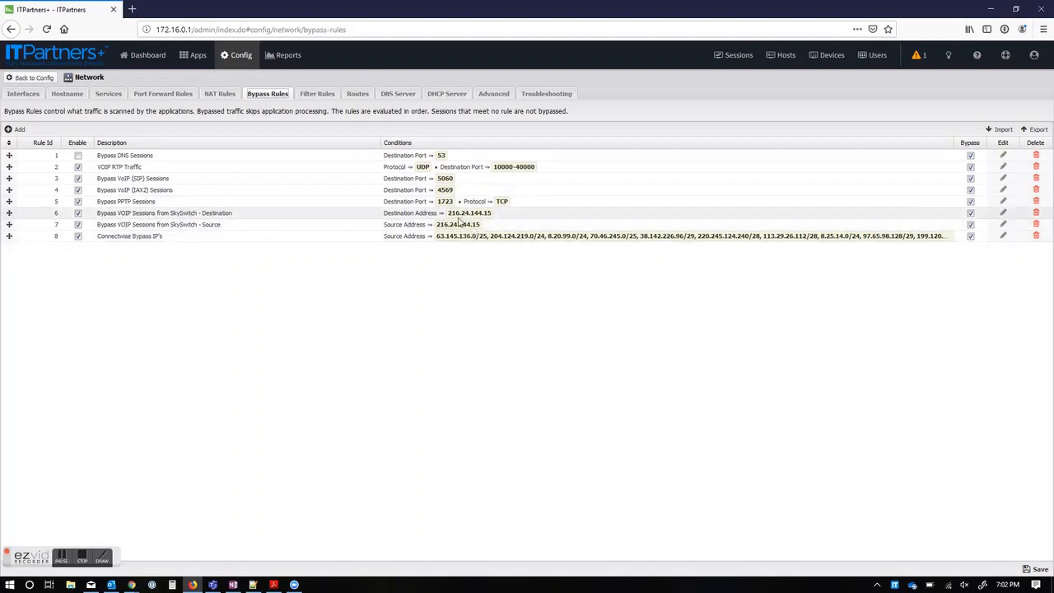
left_click(1003, 214)
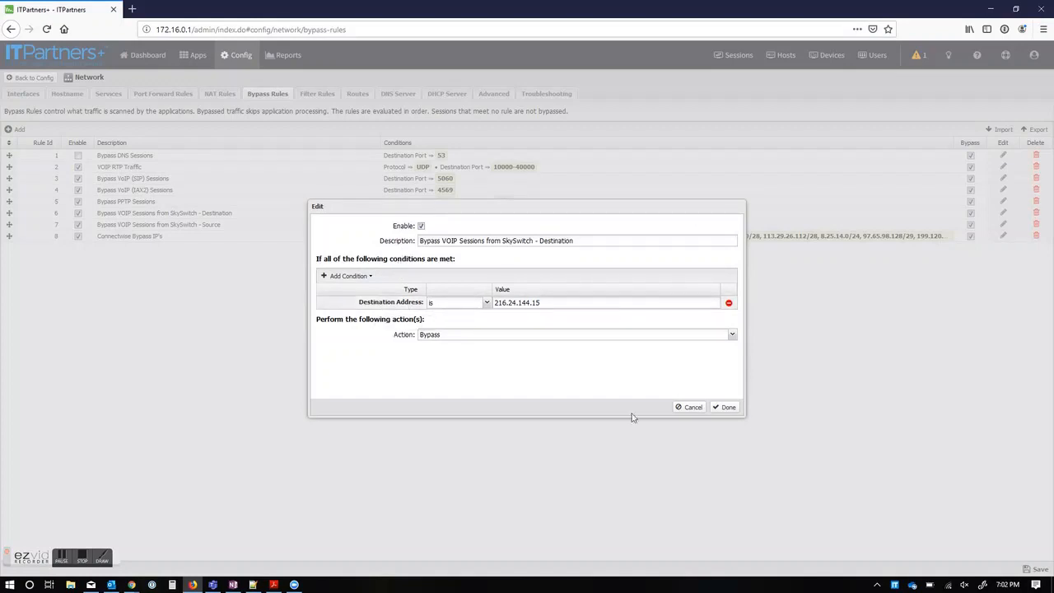
left_click(689, 408)
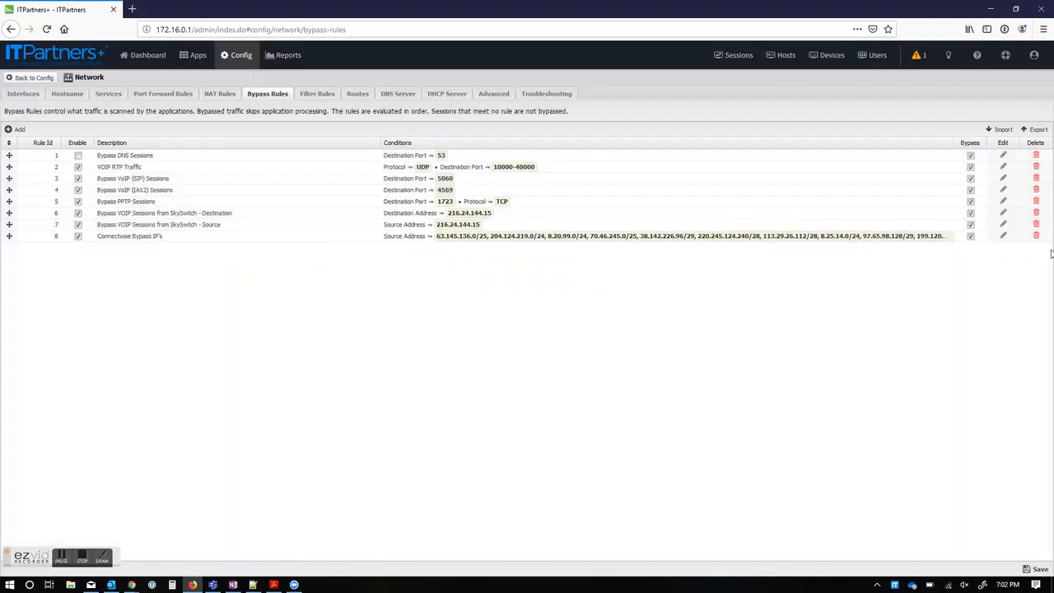
left_click(1003, 225)
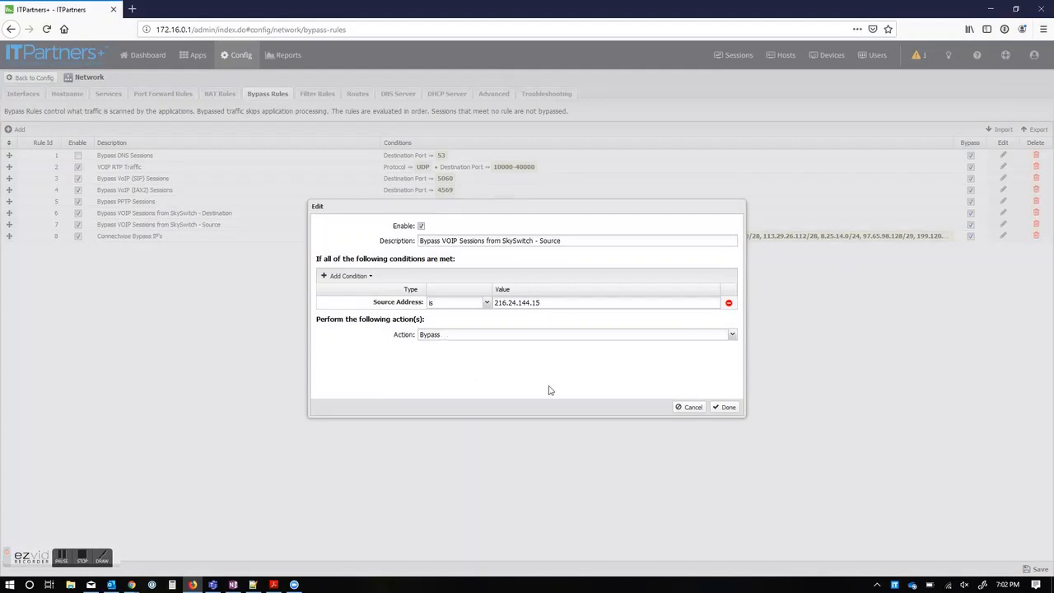
left_click(690, 409)
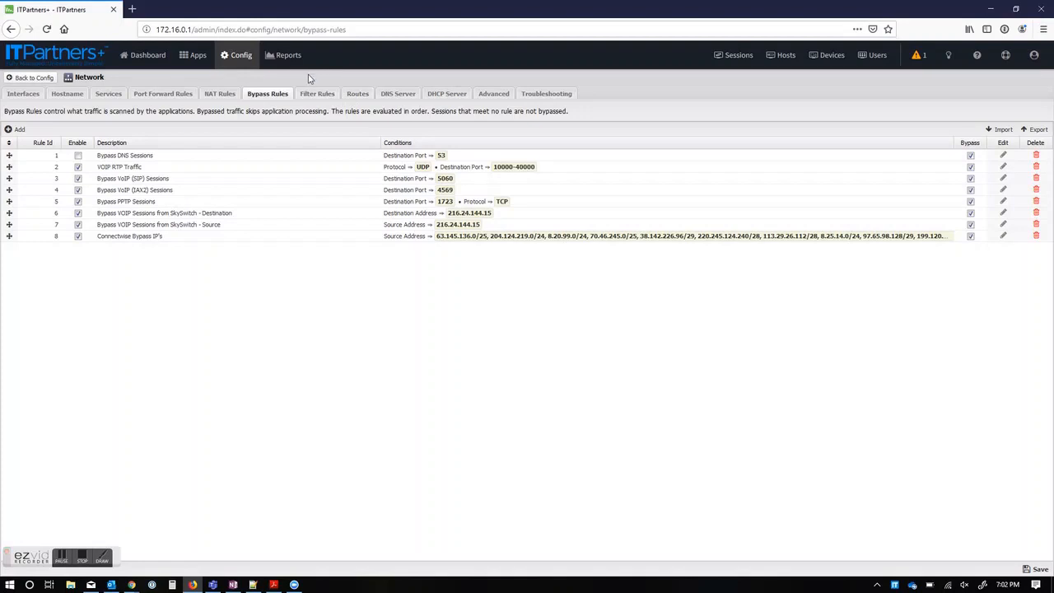
Examine the advanced QoS WAN bandwidth limits, resizing the columns so the full download and upload values are readable.
left_click(495, 96)
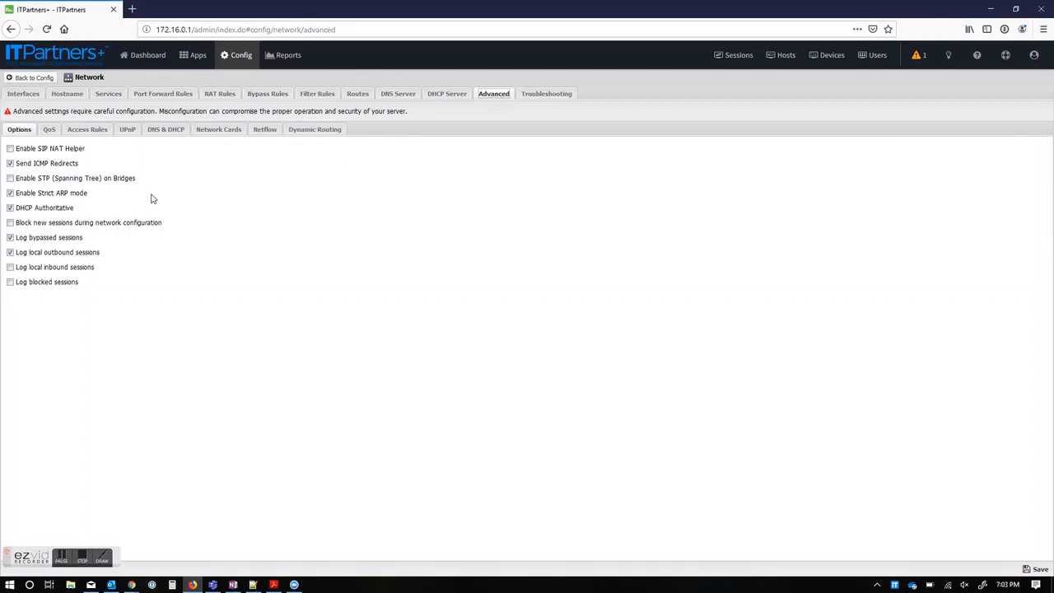
left_click(49, 132)
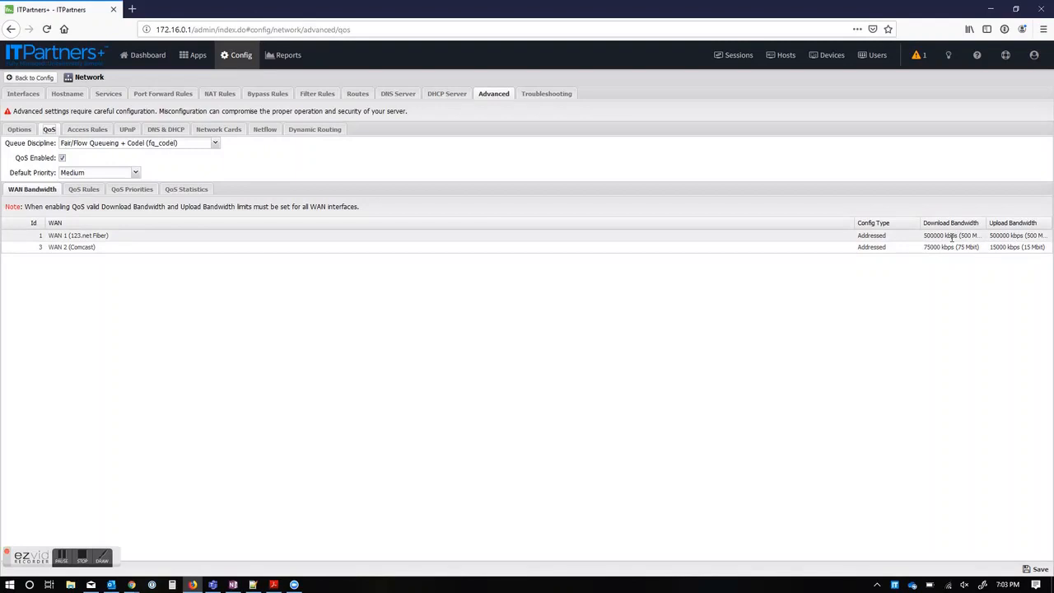
left_click(953, 235)
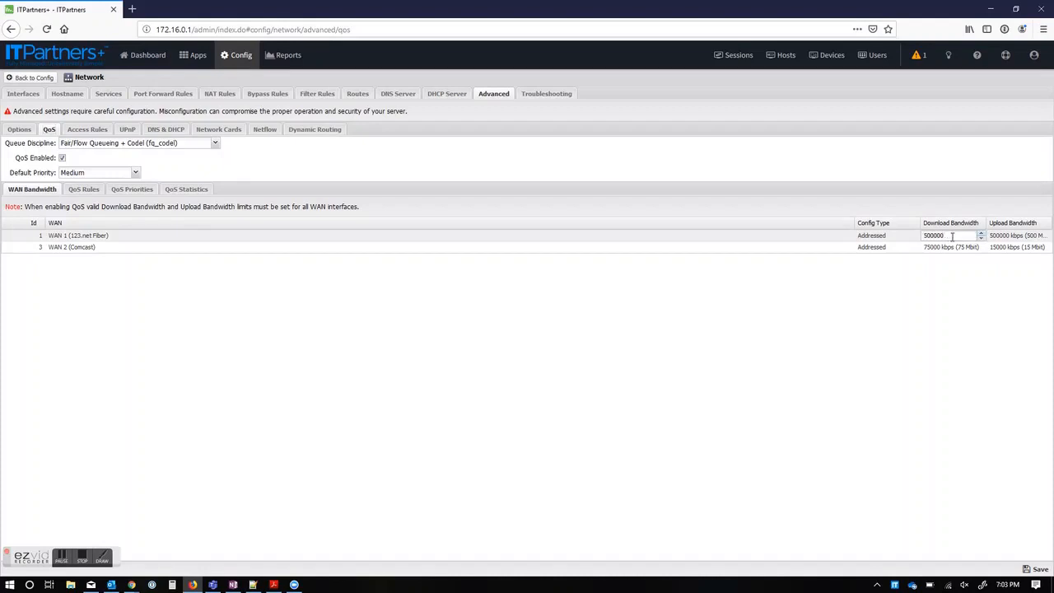
key("Return")
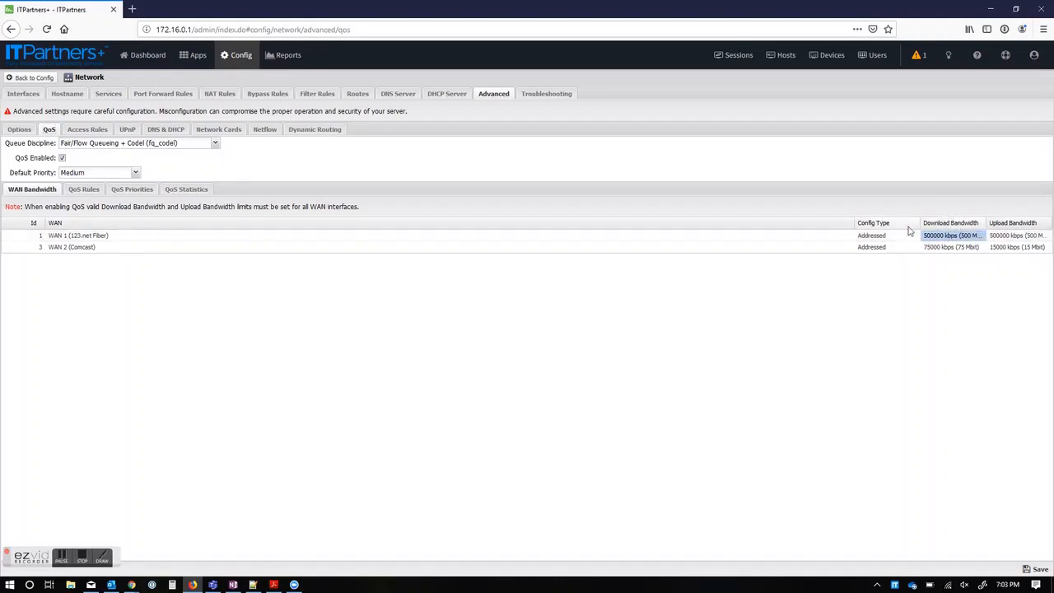
left_click_drag(918, 222, 596, 222)
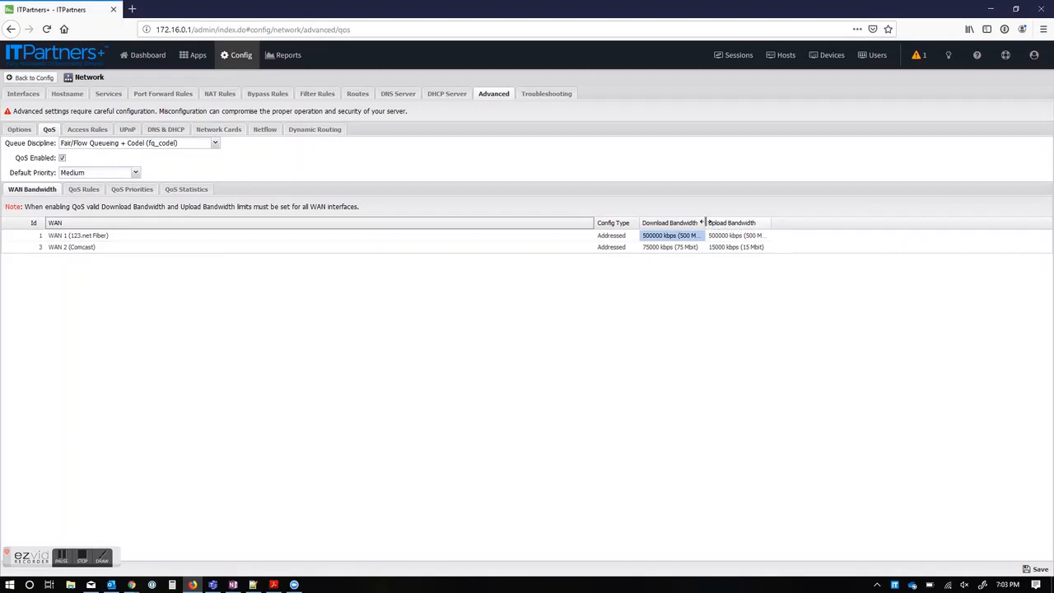
left_click_drag(705, 223, 730, 223)
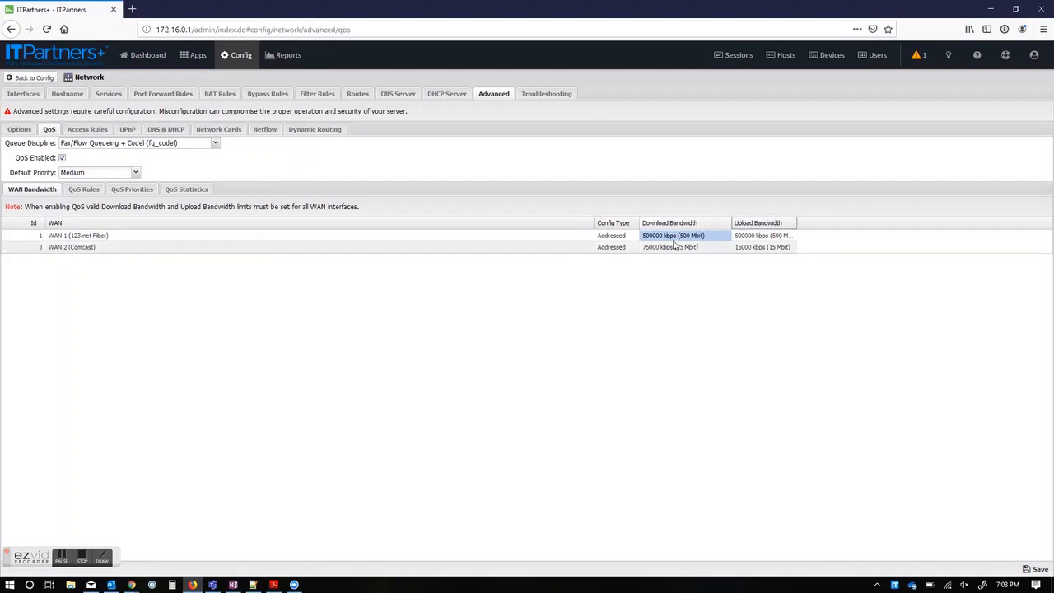
left_click_drag(797, 227, 812, 228)
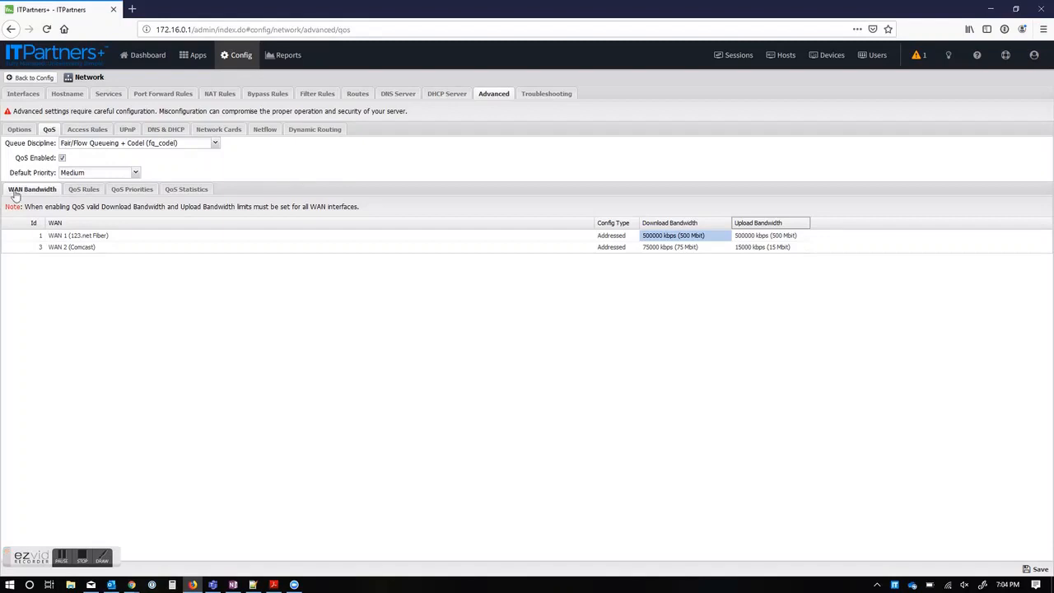
Add a custom QoS rule "Prioritize Skyswitch traffic" matching destination address 216.24.144.15 with Very High priority.
left_click(84, 195)
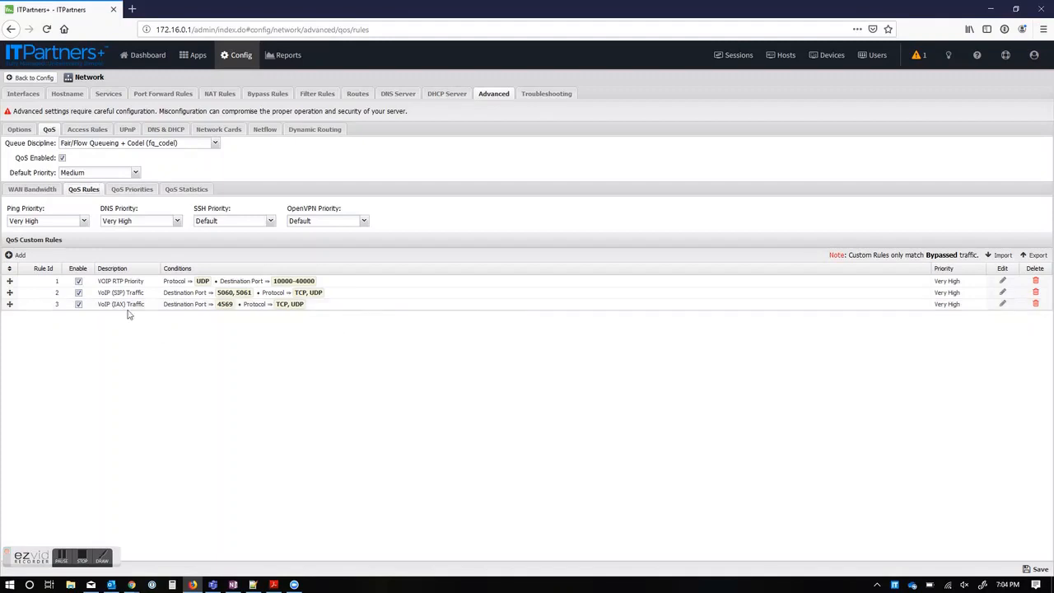
left_click(18, 256)
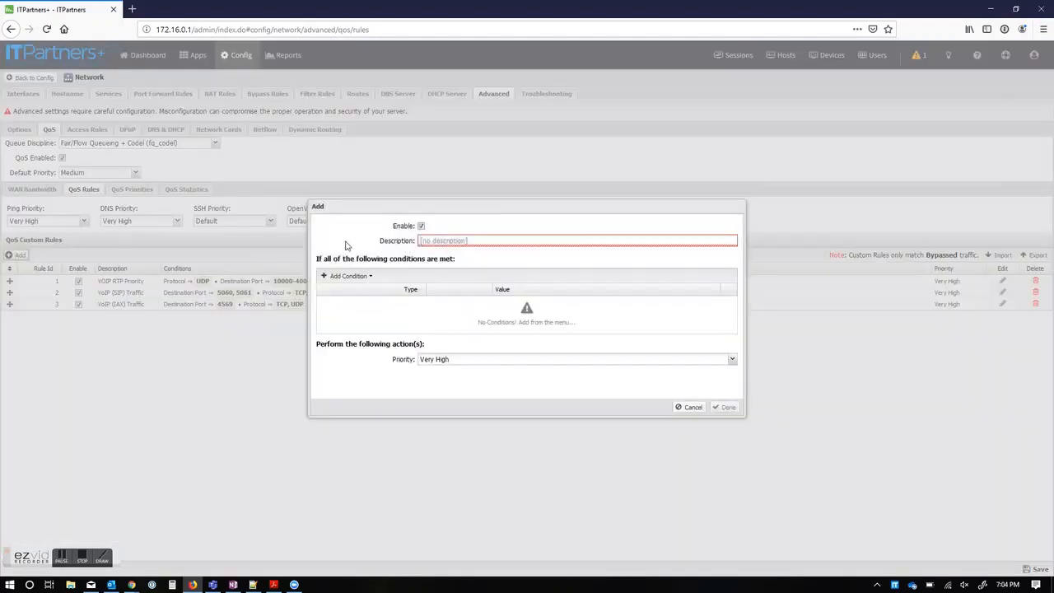
left_click(461, 241)
type("Prior")
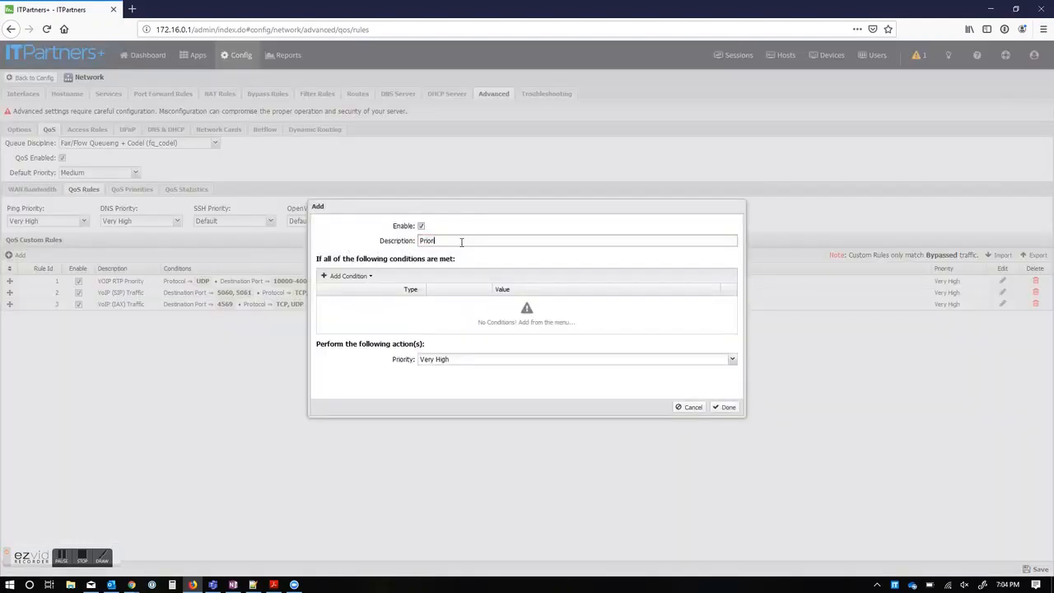
type("itize SkySwitch traffic")
left_click(349, 277)
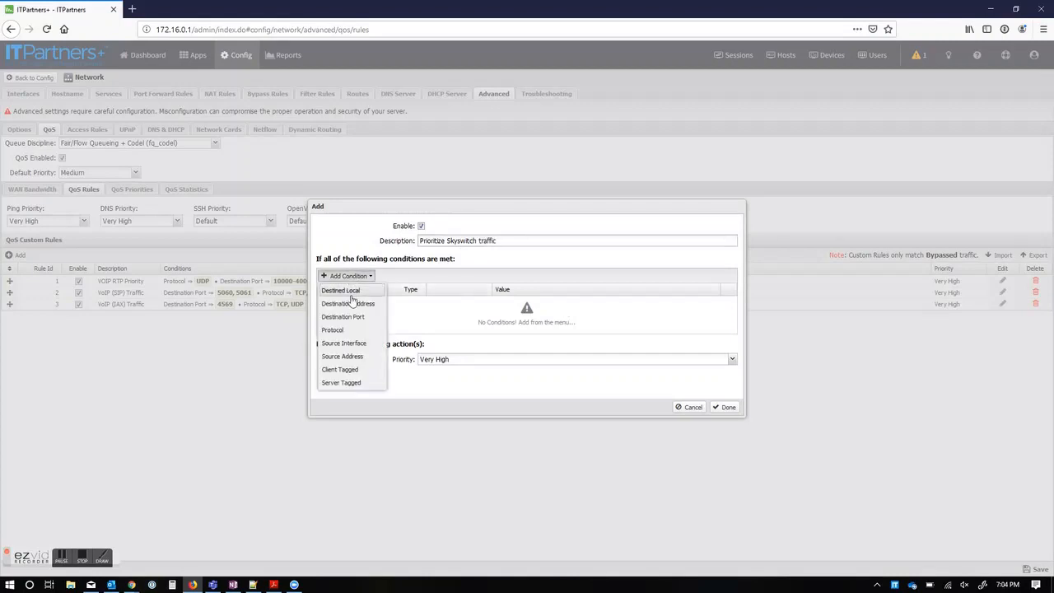
left_click(354, 303)
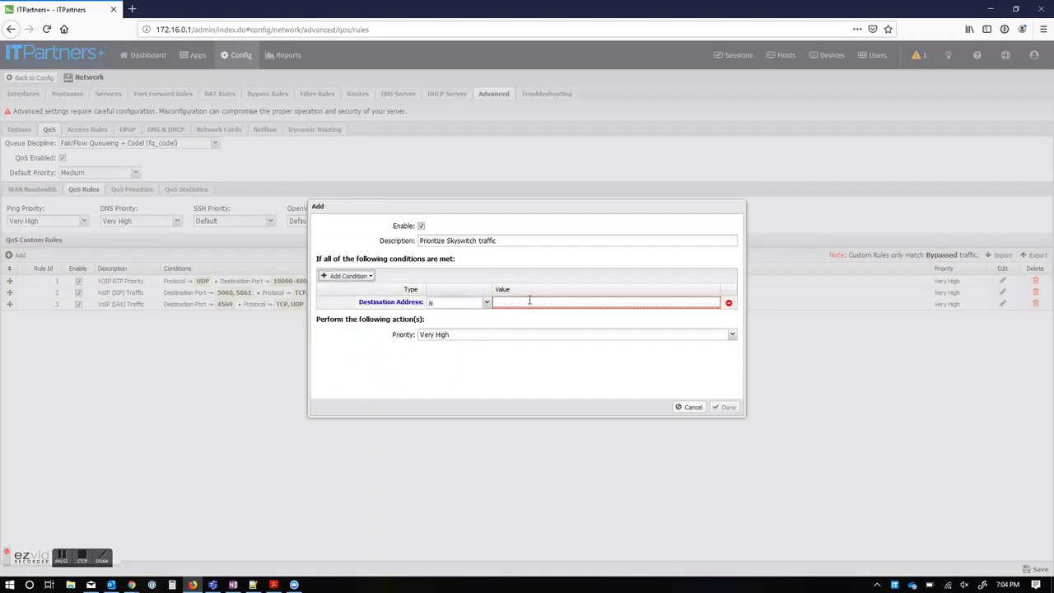
left_click(529, 301)
key("ctrl+v")
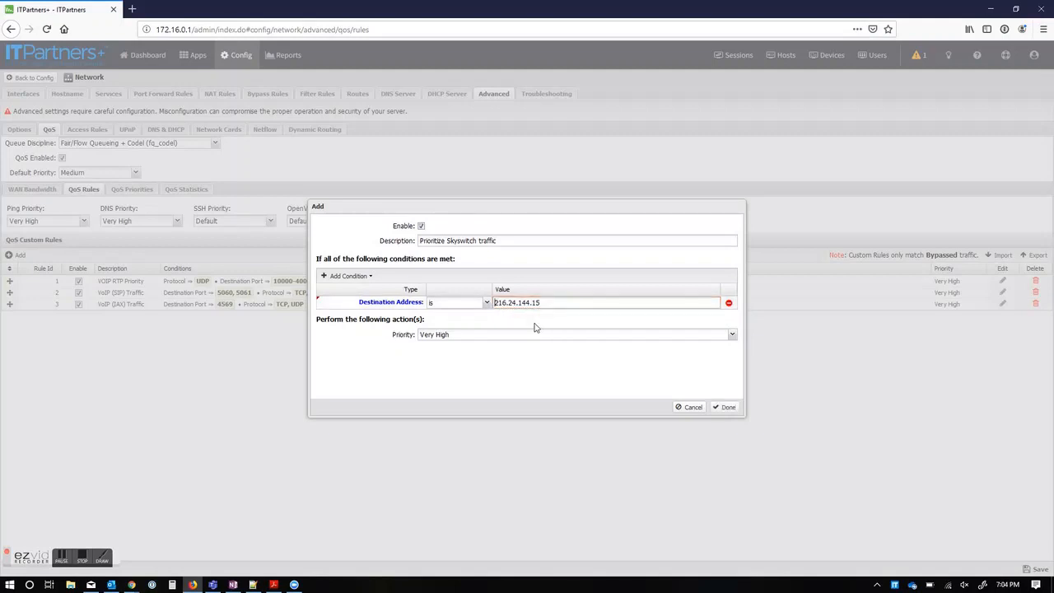
left_click(728, 409)
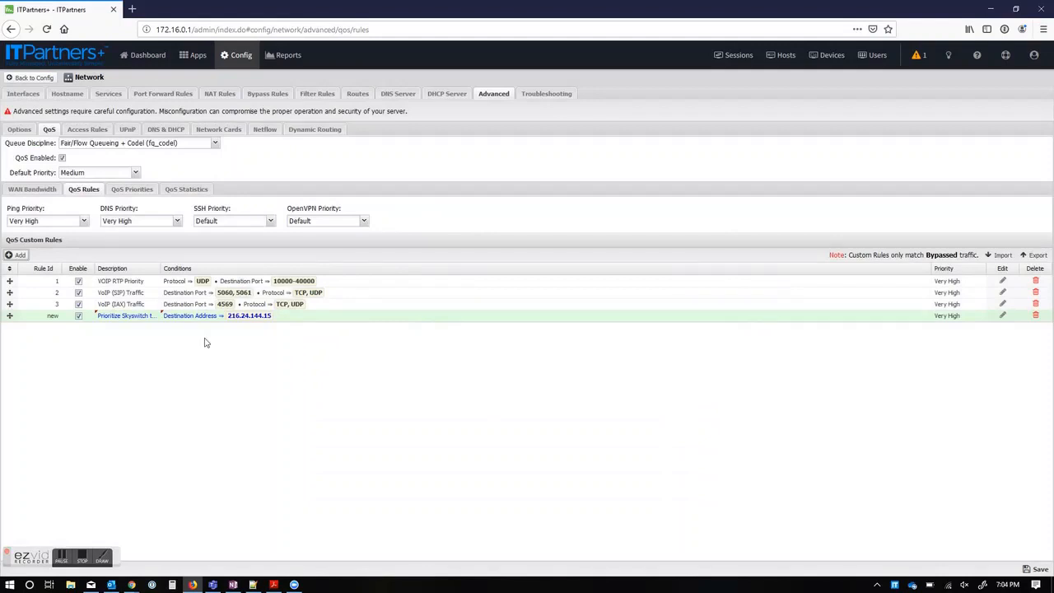
Add a custom QoS rule "Prioritize Skyswitch Inbound" matching source address 216.24.144.15 with Very High priority, and save the network settings.
left_click(15, 256)
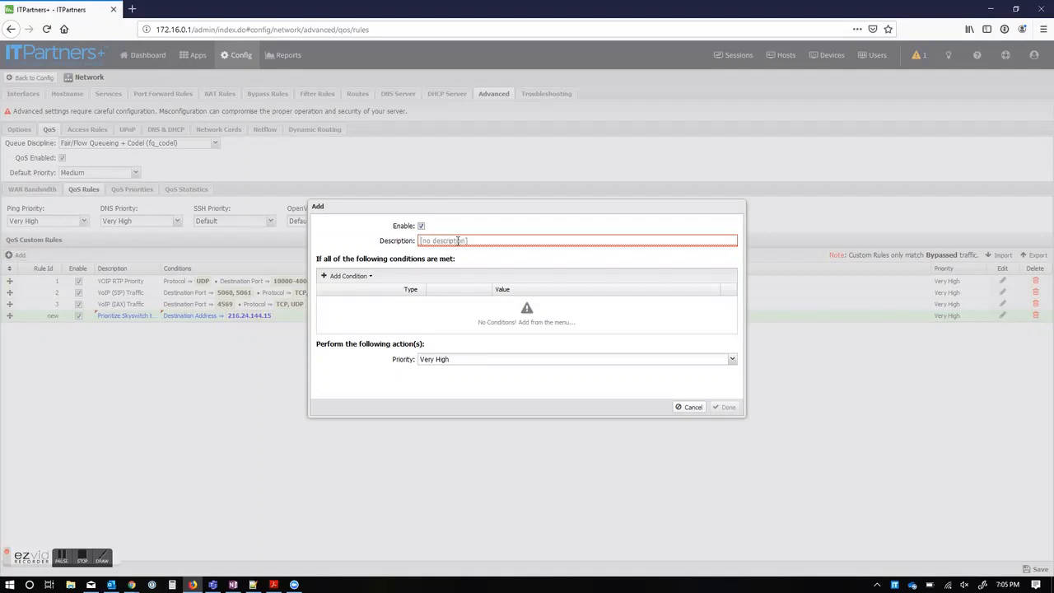
left_click(457, 241)
type("Prior")
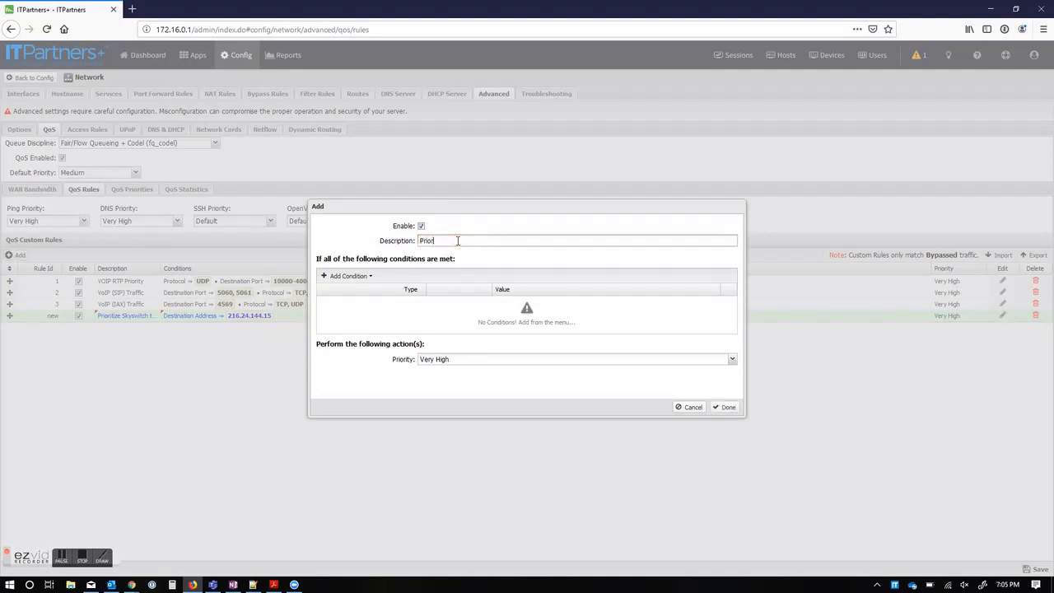
type("itize Skyswitch Inbound")
left_click(347, 278)
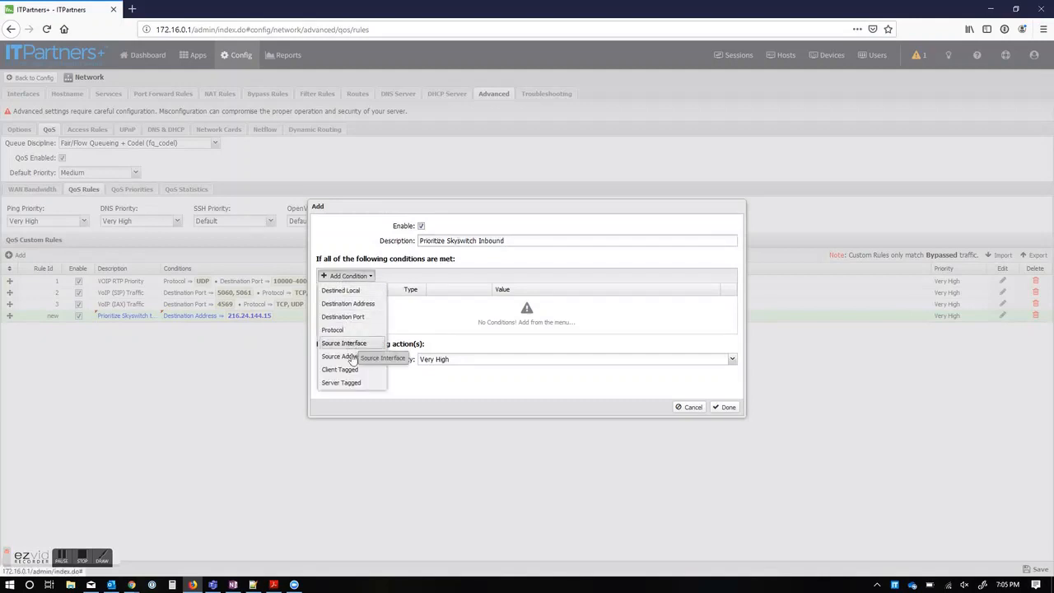
left_click(346, 356)
left_click(516, 304)
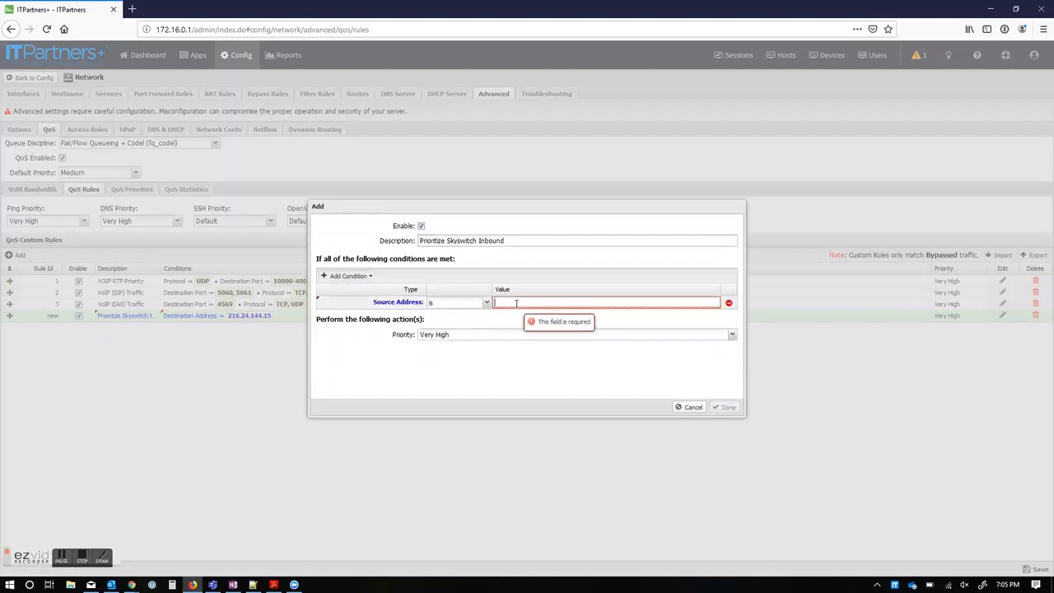
type("[1]\t216.24.144.15")
left_click_drag(515, 303, 431, 302)
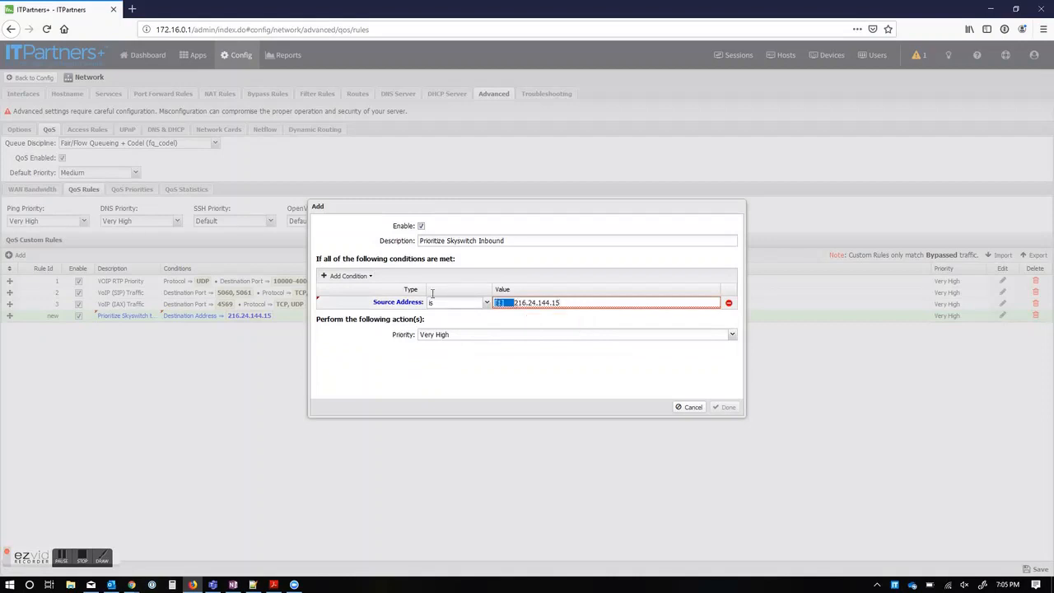
key("BackSpace")
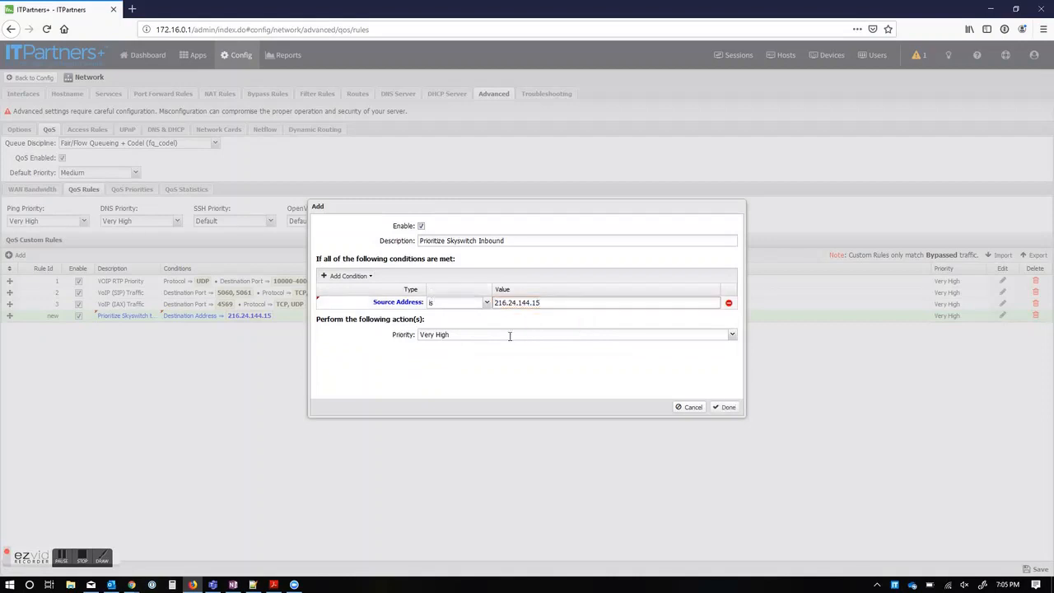
left_click(726, 409)
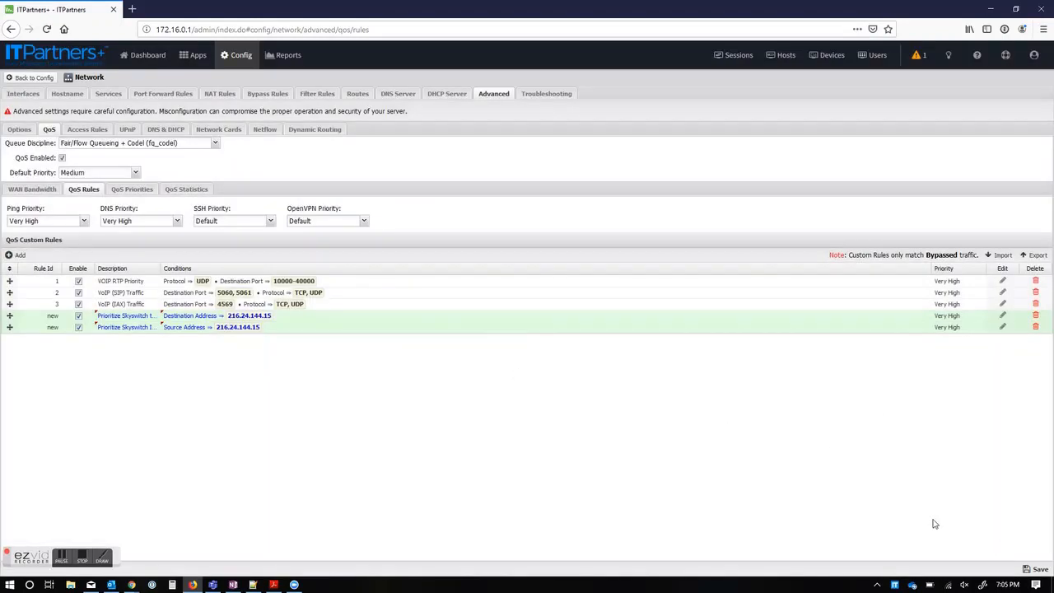
left_click(1033, 569)
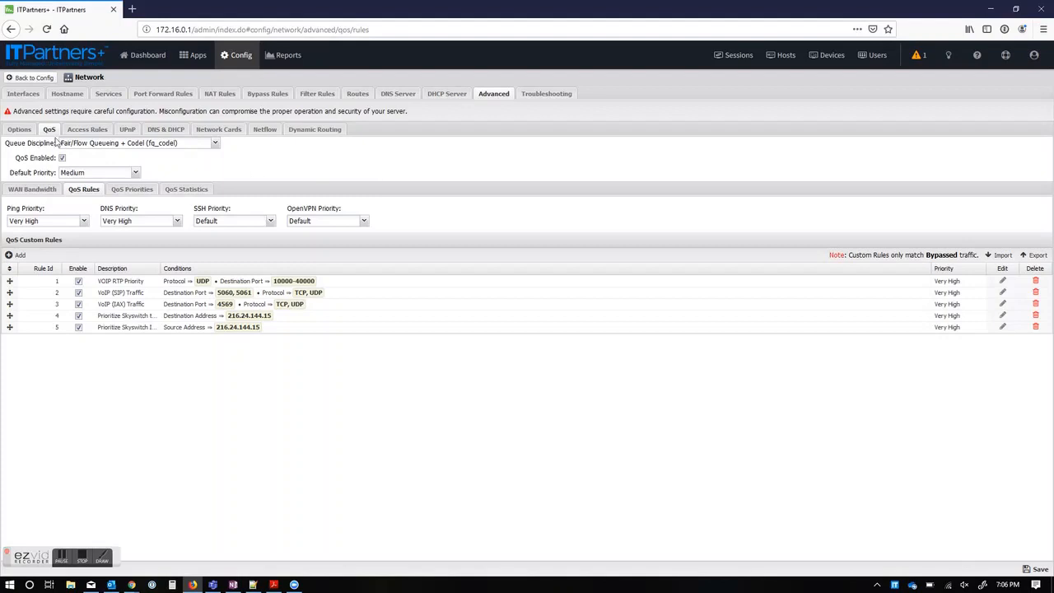
Review the advanced network options, including the SIP NAT Helper setting, and return to the QoS settings.
left_click(20, 131)
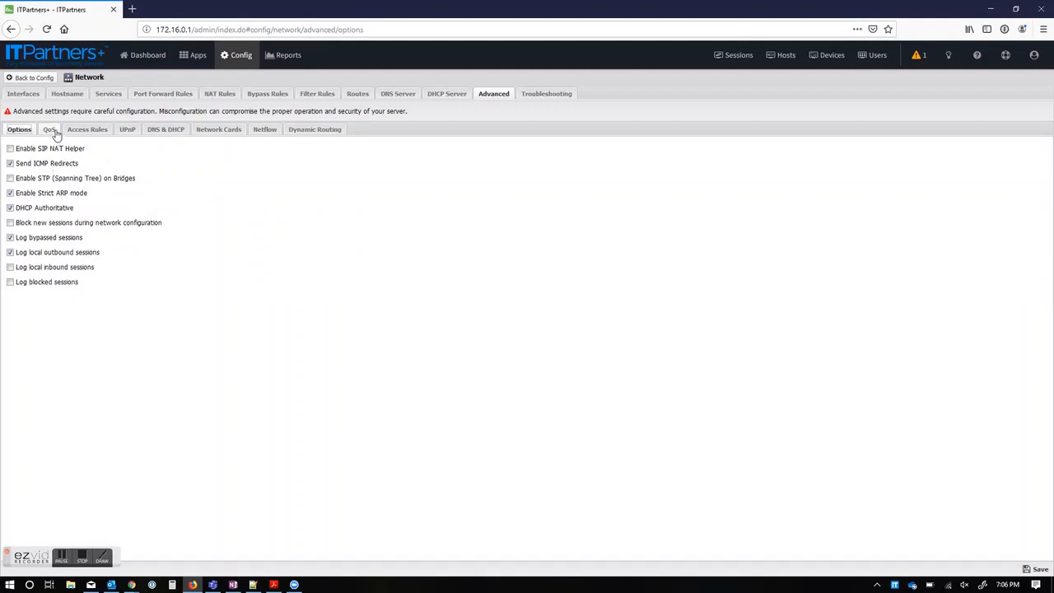
left_click(50, 131)
left_click(19, 131)
left_click(50, 131)
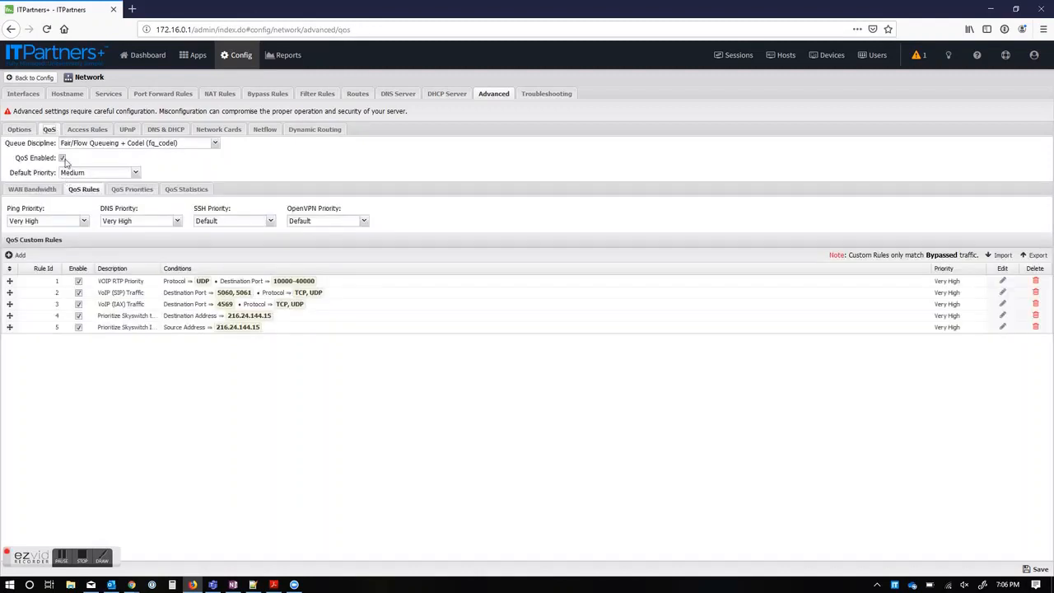
Review the QoS priority reservations and limits, the custom QoS rules, and the WAN bandwidth settings.
left_click(121, 193)
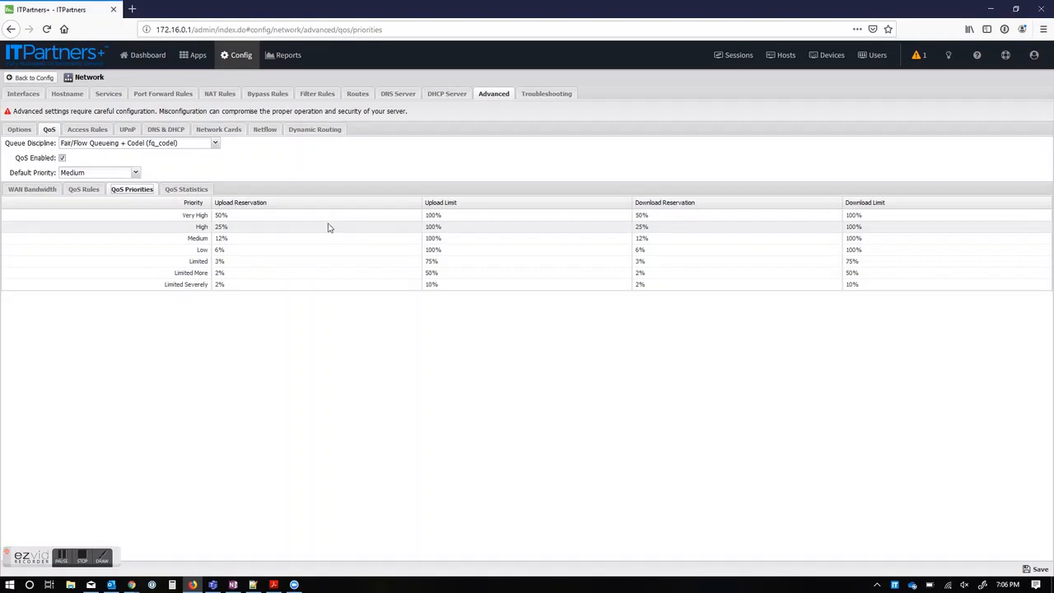
left_click(82, 191)
left_click(32, 190)
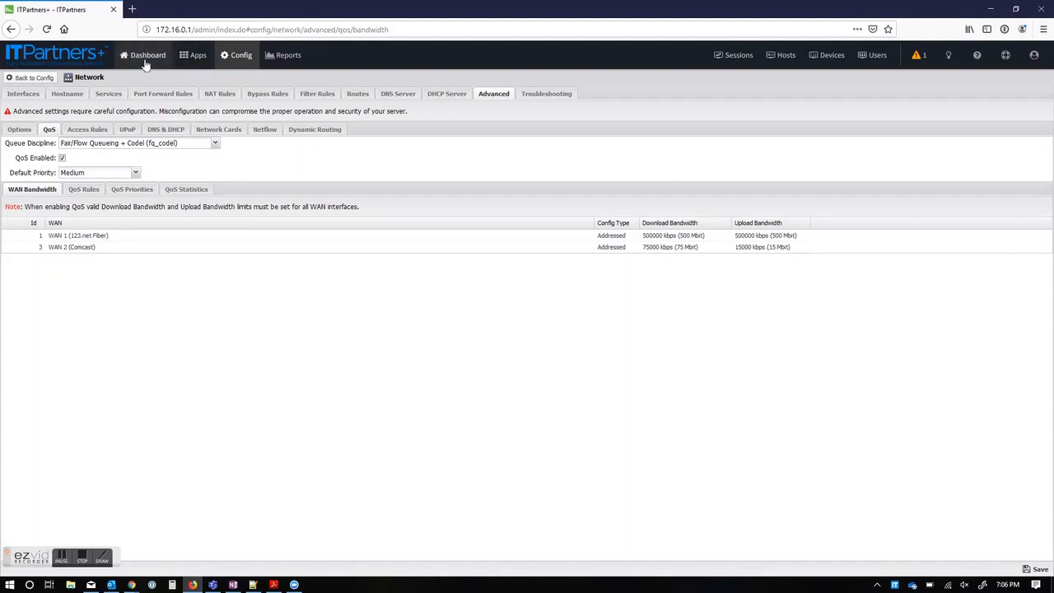
Open the active sessions view and refresh the phone's session list to load its current call traffic.
left_click(722, 59)
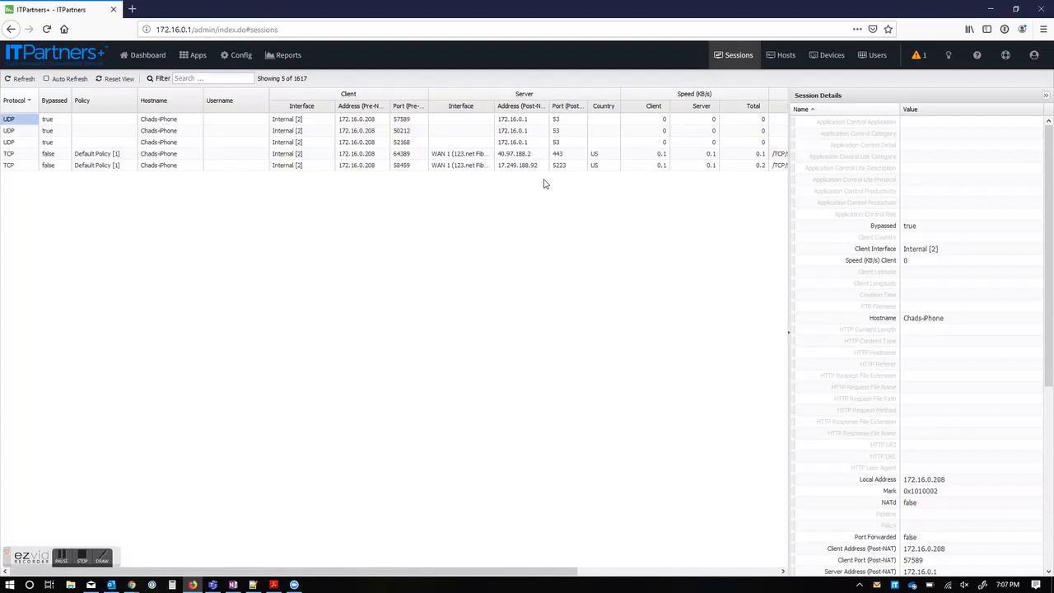
left_click(23, 79)
left_click(23, 79)
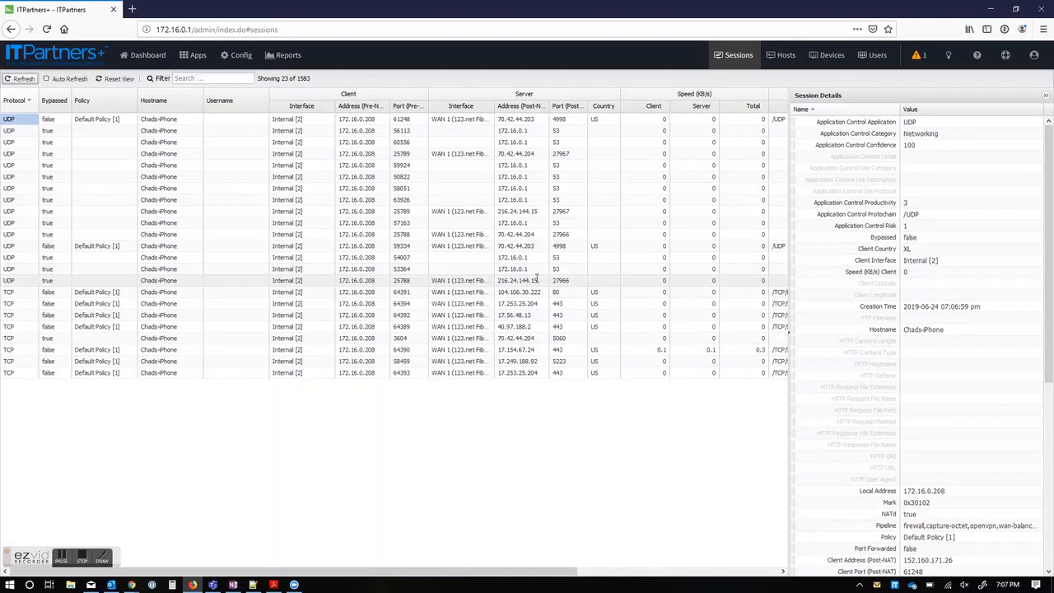
Inspect the details of the UDP session to 216.24.144.15 on server port 27966, checking its Bandwidth Control Priority and QoS Priority.
left_click(512, 282)
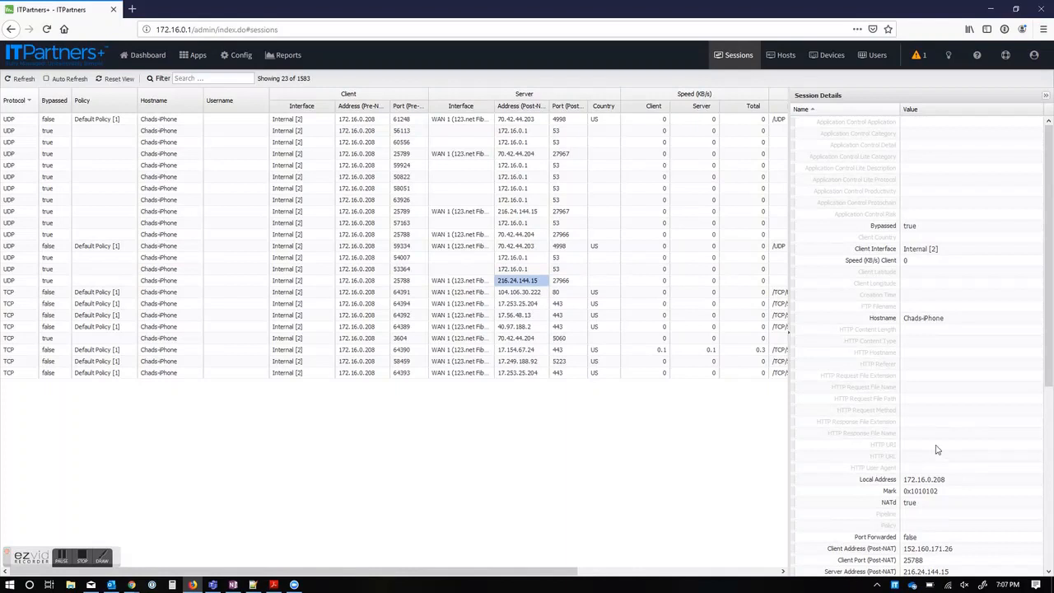
scroll(937, 450, "down", 3)
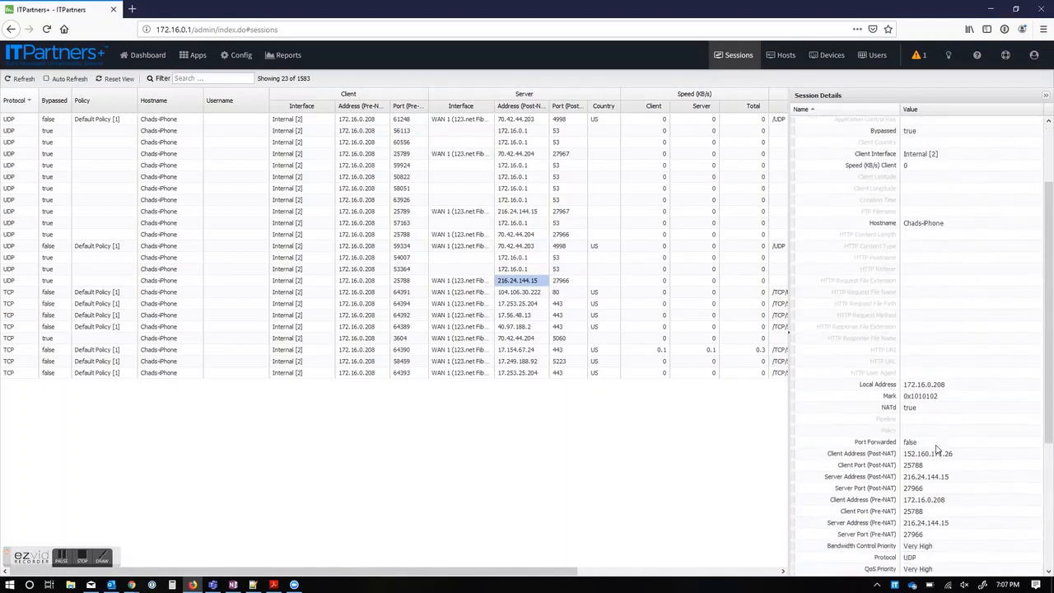
scroll(936, 445, "down", 1)
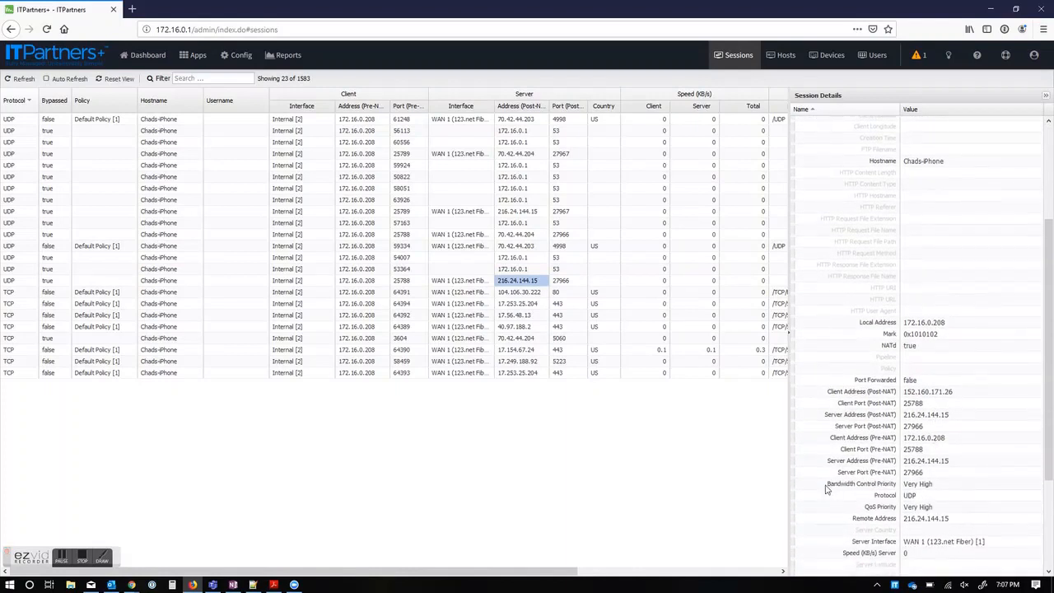
left_click_drag(828, 488, 935, 489)
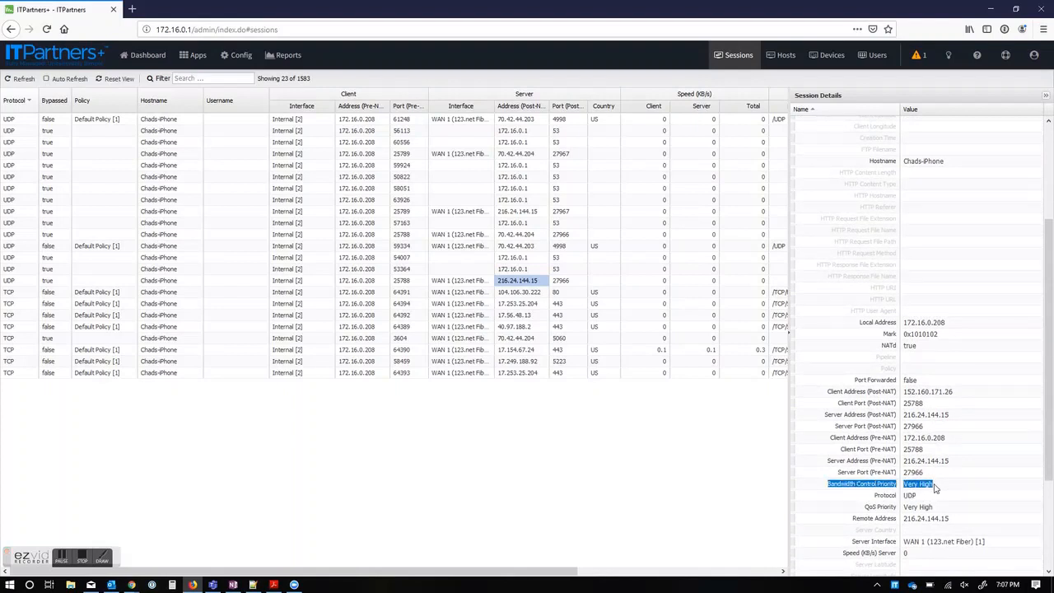
left_click_drag(865, 507, 934, 508)
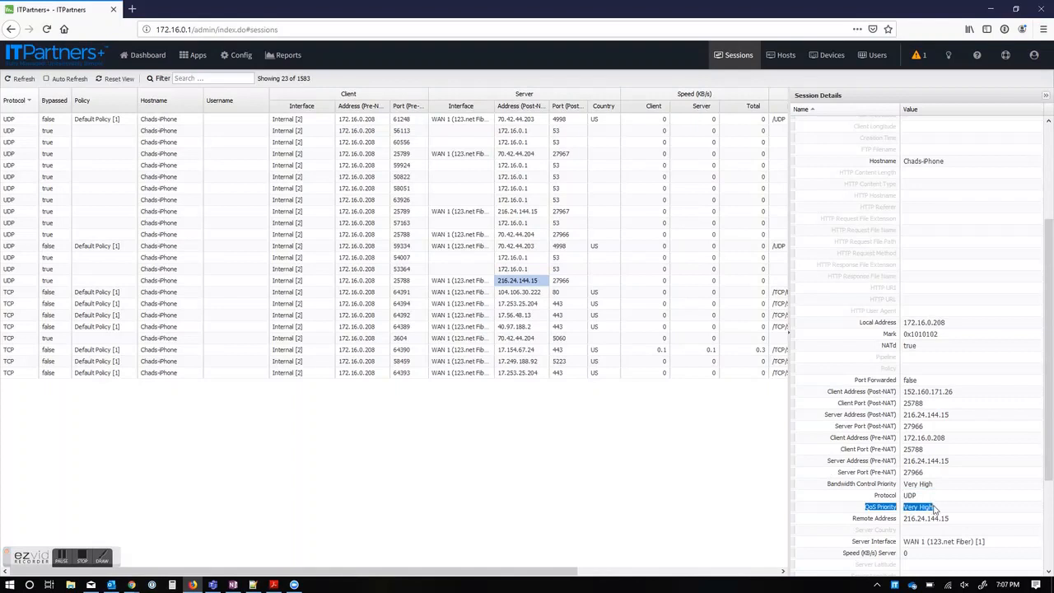